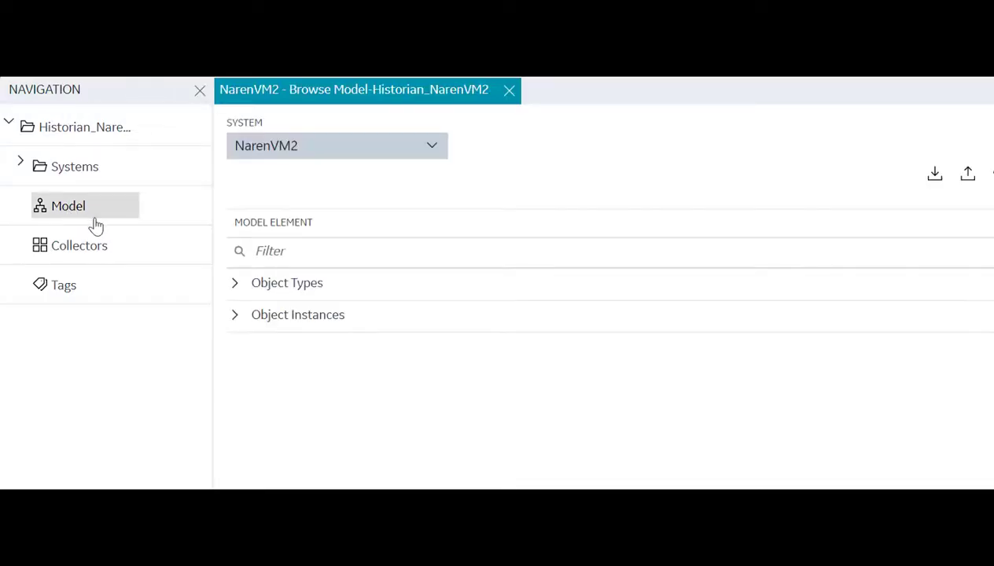
Step: Open the Vehicle object type, review its template list unchanged, and view its contained engine types
left_click(235, 285)
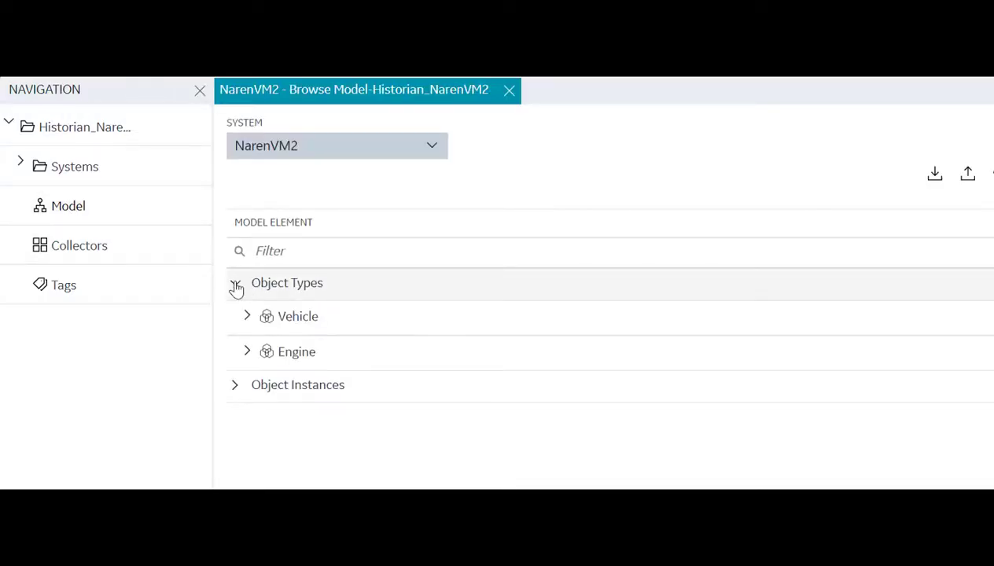
left_click(233, 387)
left_click(297, 316)
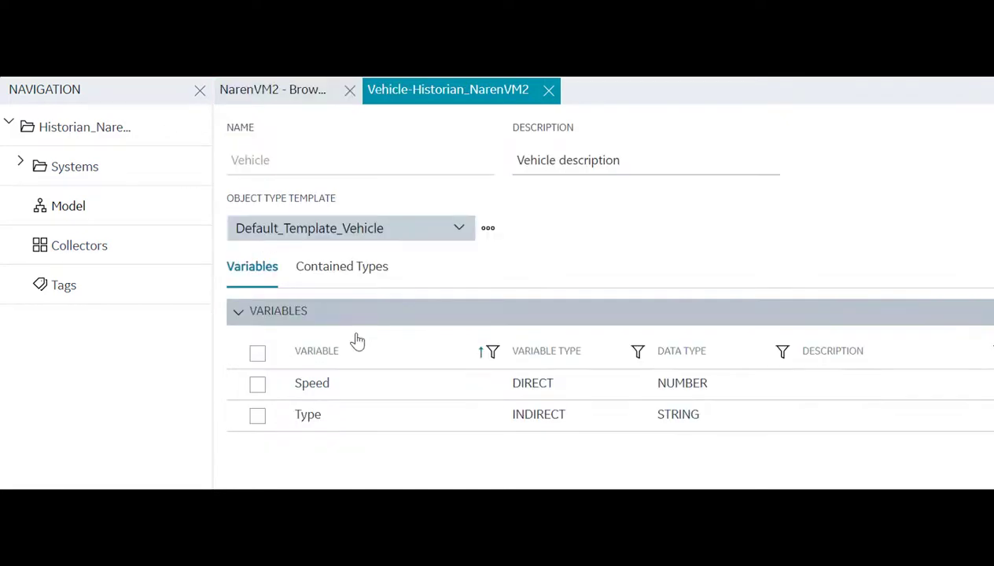
left_click(459, 231)
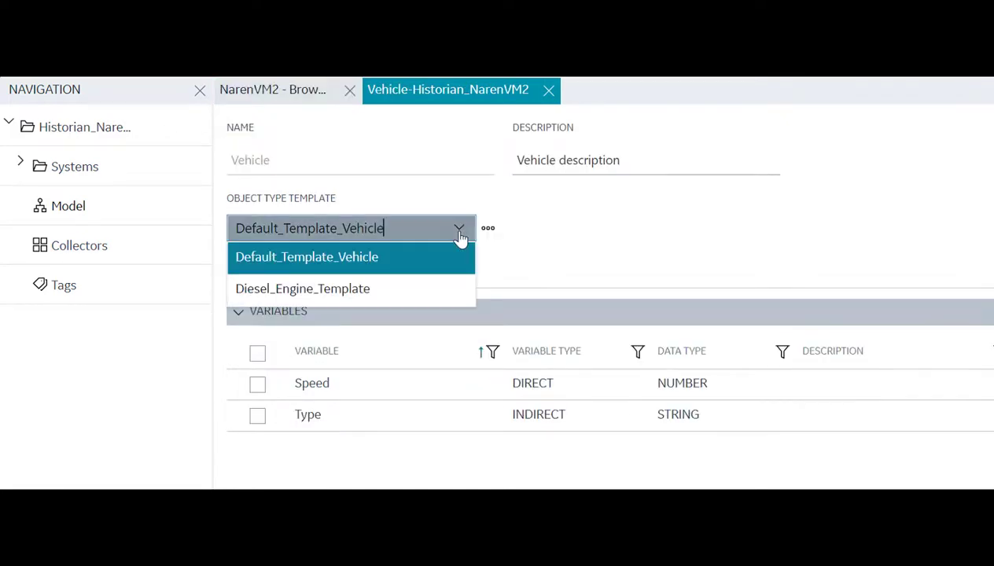
left_click(582, 238)
left_click(359, 272)
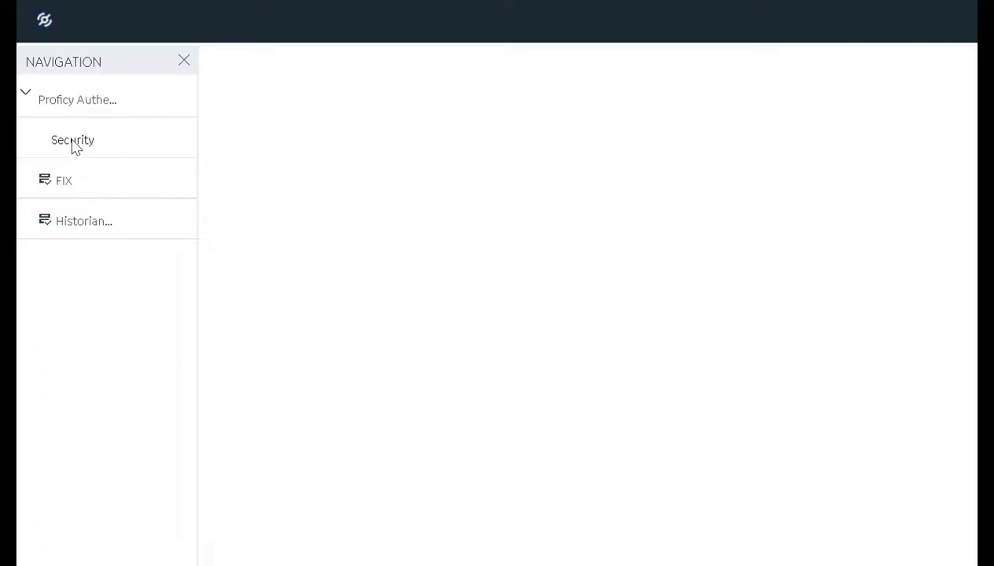
Step: Review the Proficy Authentication security groups and users
left_click(73, 141)
left_click(344, 99)
left_click(395, 98)
Step: Open the FIX Connections, Model and Database tabs, showing the 182-tag database
left_click(66, 181)
left_click(92, 226)
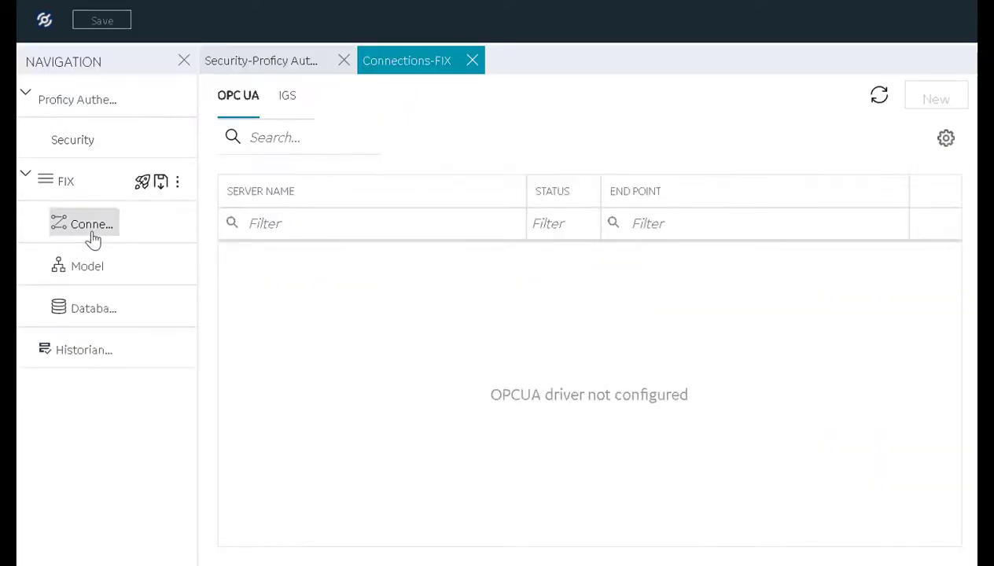
left_click(91, 267)
left_click(90, 309)
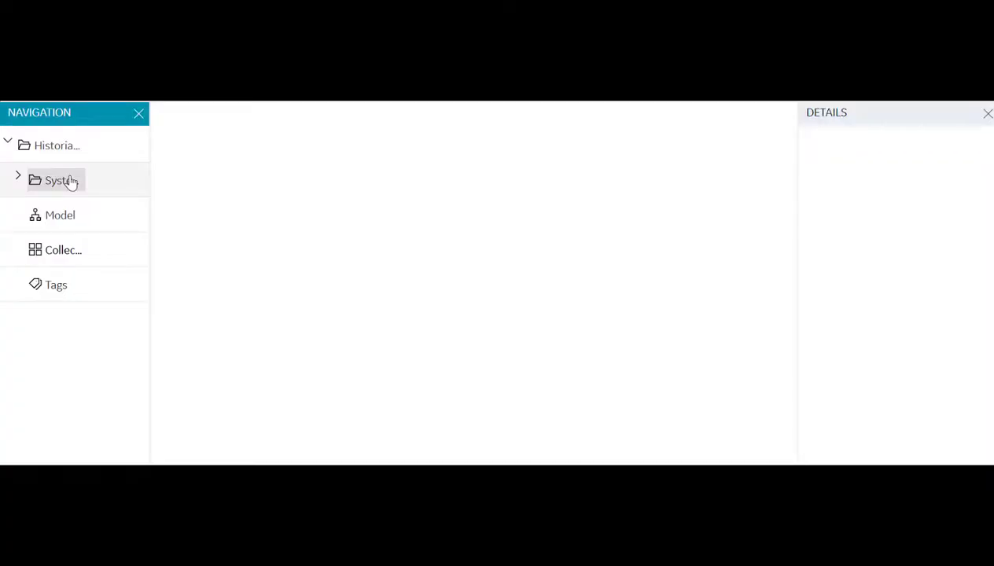
Step: Browse the NarenVM2 collectors, check the NarenVM2_Simulation collector's actions, and view its model
left_click(65, 181)
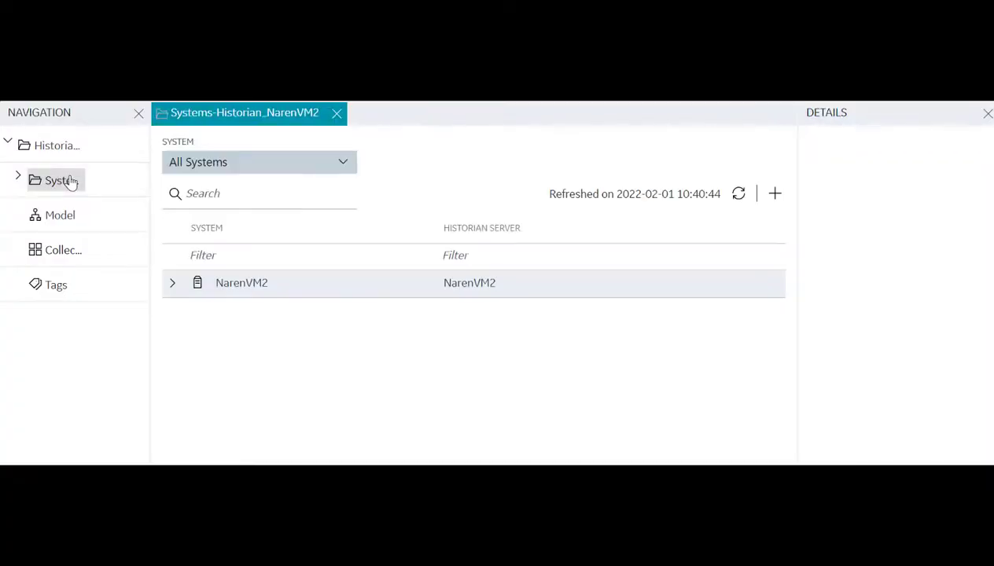
left_click(68, 250)
right_click(295, 283)
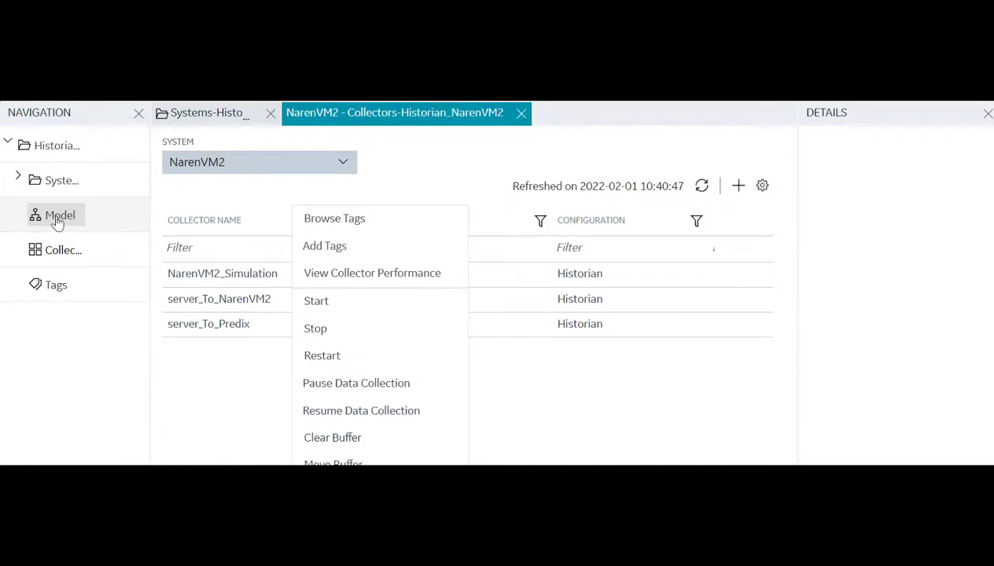
left_click(57, 217)
left_click(64, 250)
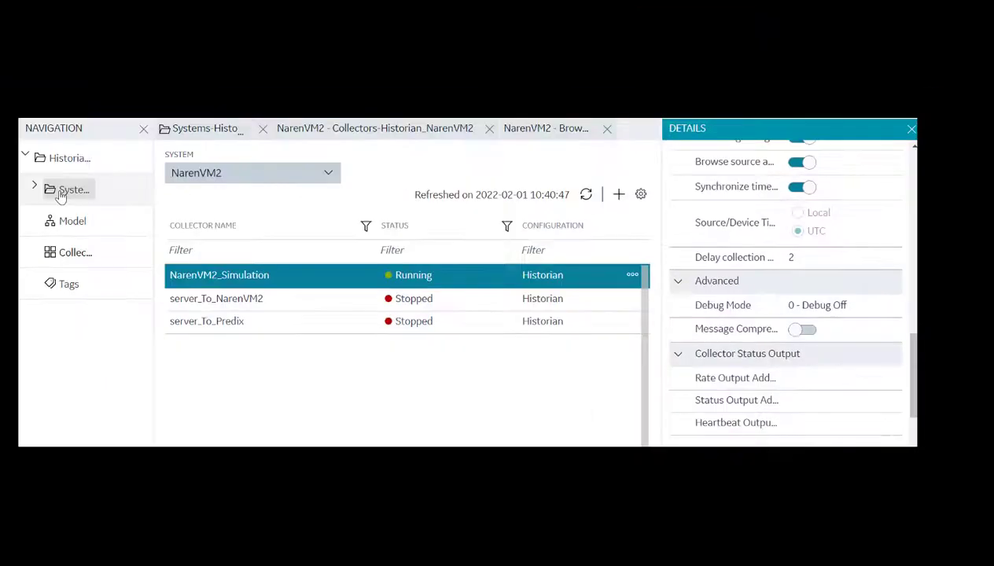
Step: Show the NarenVM2 system's license details, including 9 of 1000000 Historian Tags
left_click(61, 195)
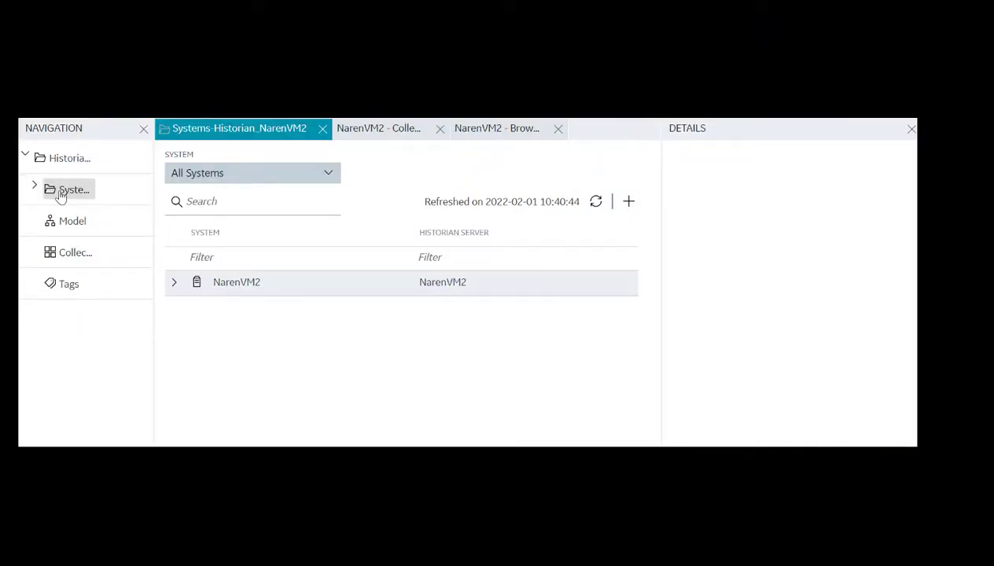
left_click(220, 281)
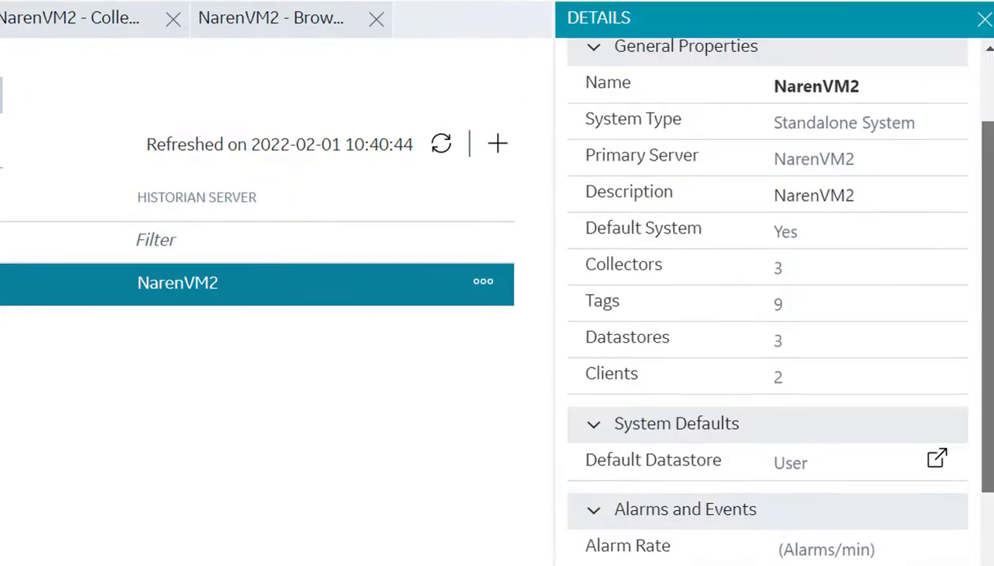
scroll(771, 299, "down", 1)
scroll(770, 299, "down", 1)
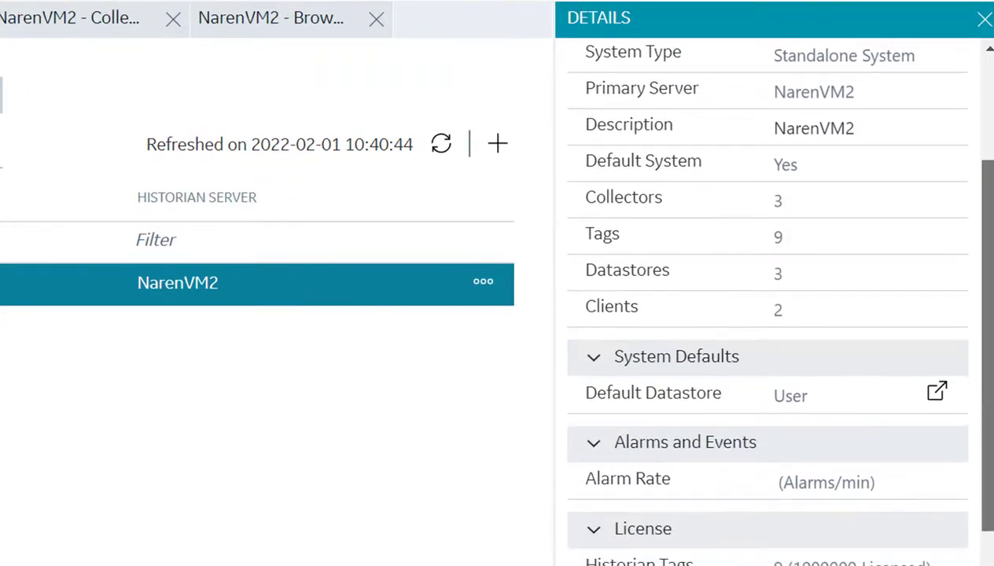
scroll(771, 299, "down", 1)
scroll(771, 299, "down", 2)
scroll(771, 299, "down", 1)
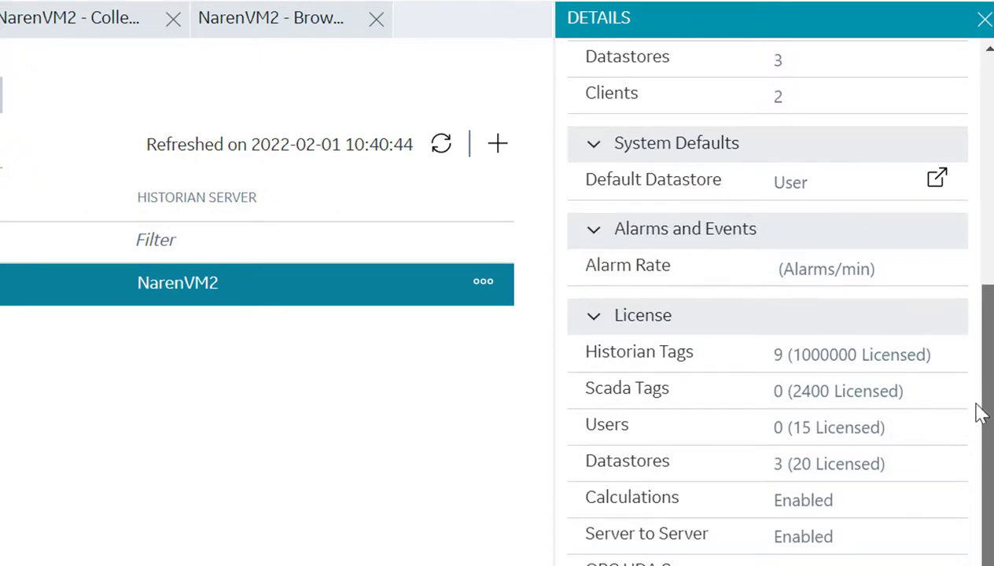